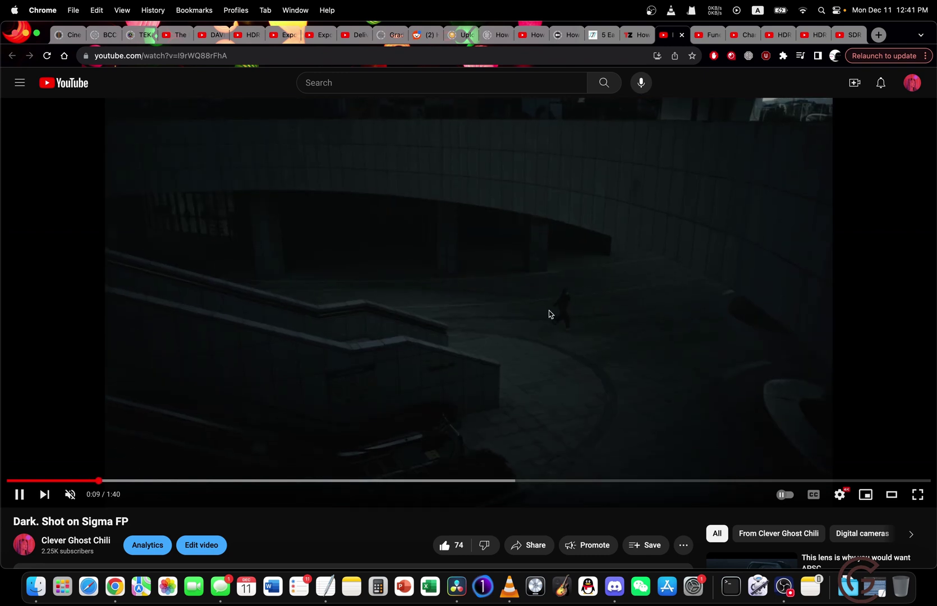
Pause the 'Dark. Shot on Sigma FP' video at 0:11.
click(550, 315)
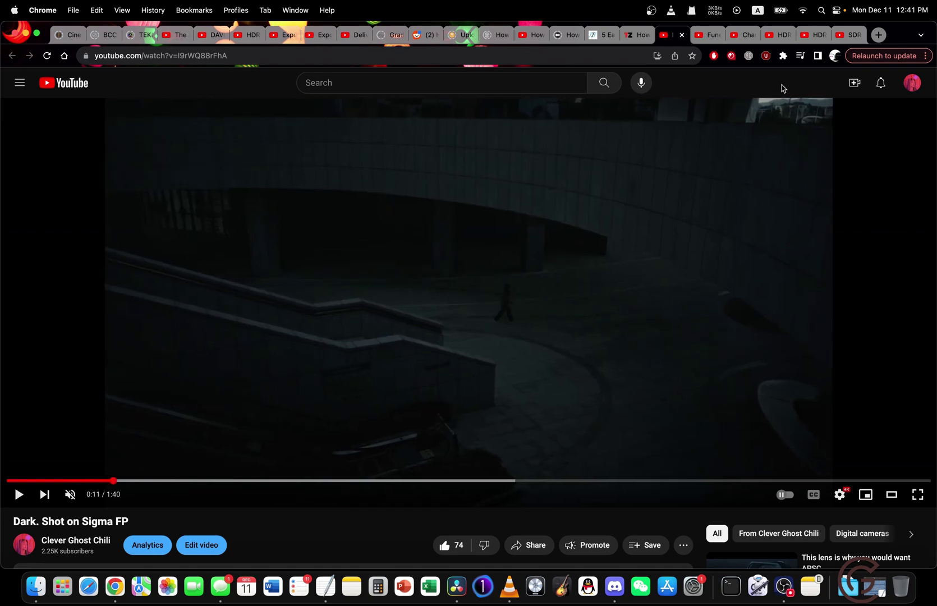
Open the Batman Funeral Scene 4K HDR video and confirm it streams at 1440p HDR.
click(707, 35)
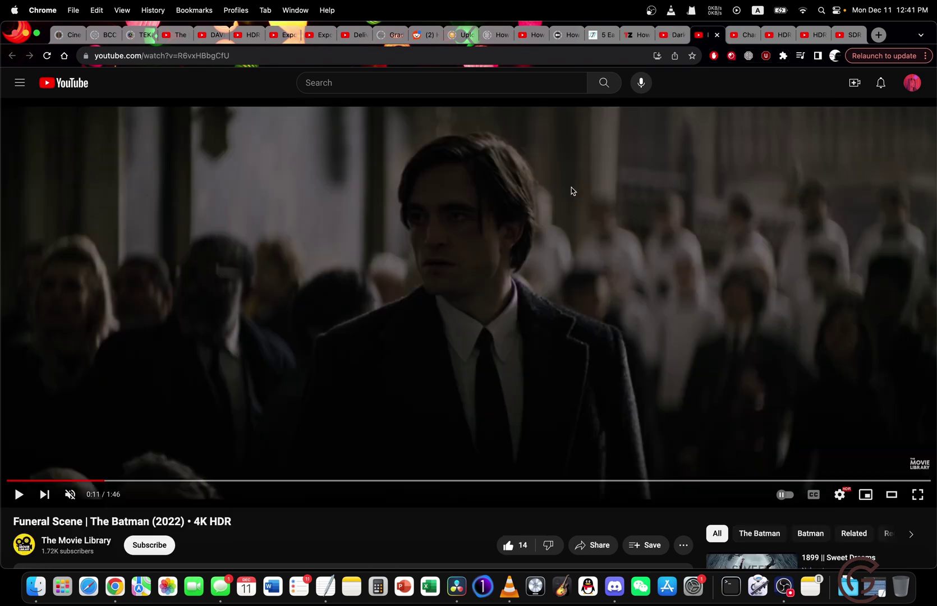
click(510, 243)
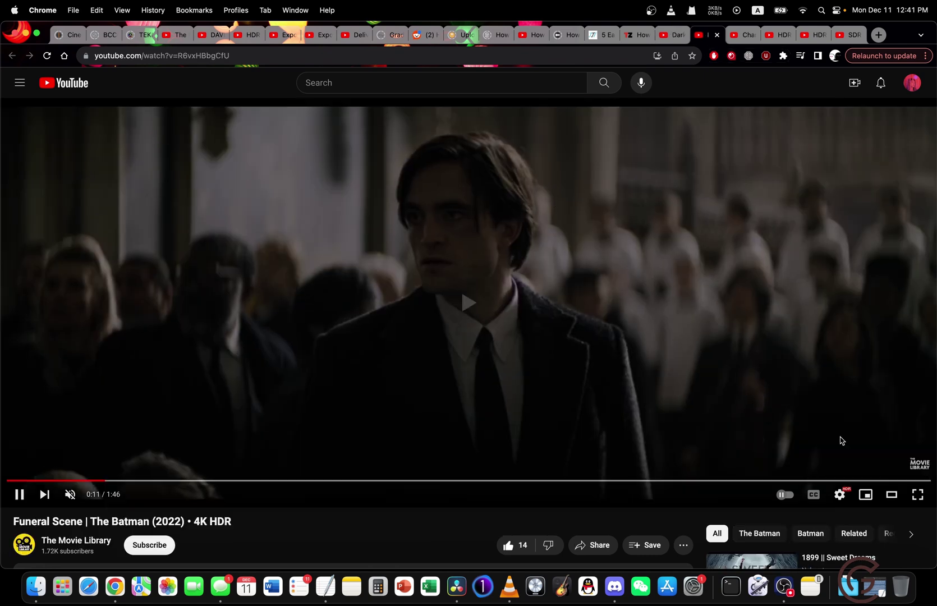
click(840, 494)
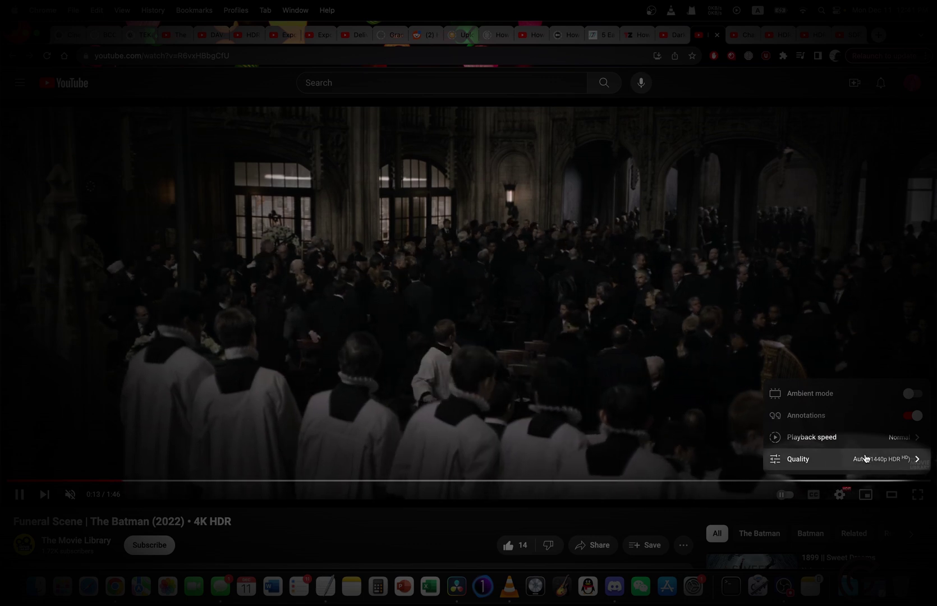
click(692, 325)
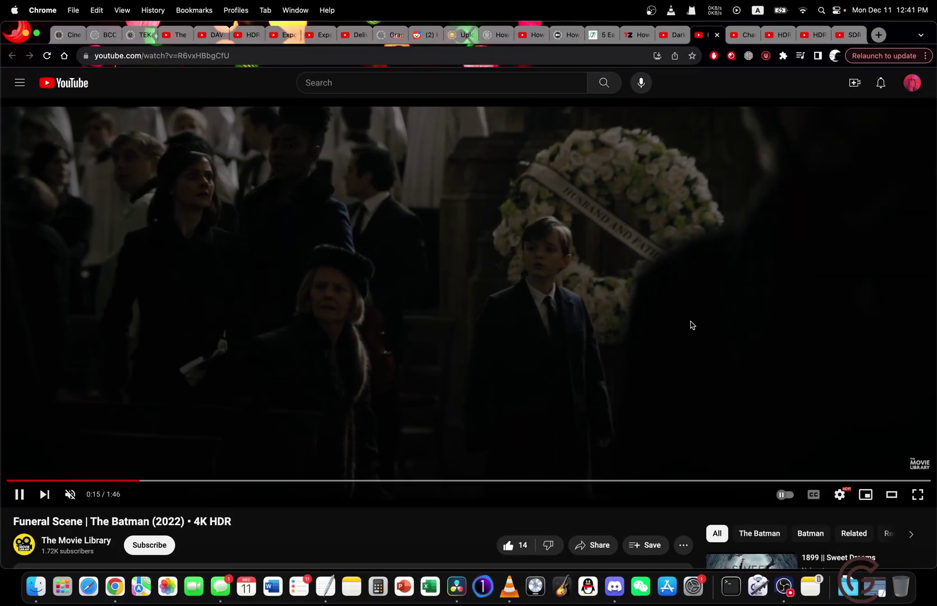
Pause the Batman clip at 0:24, then go to the channel's uploads in YouTube Studio.
click(648, 325)
click(649, 324)
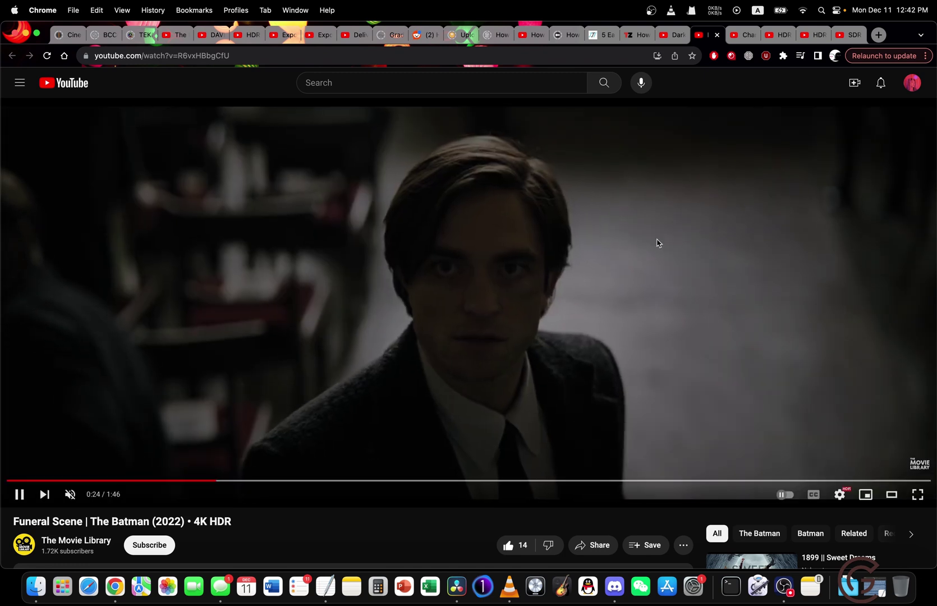
click(623, 293)
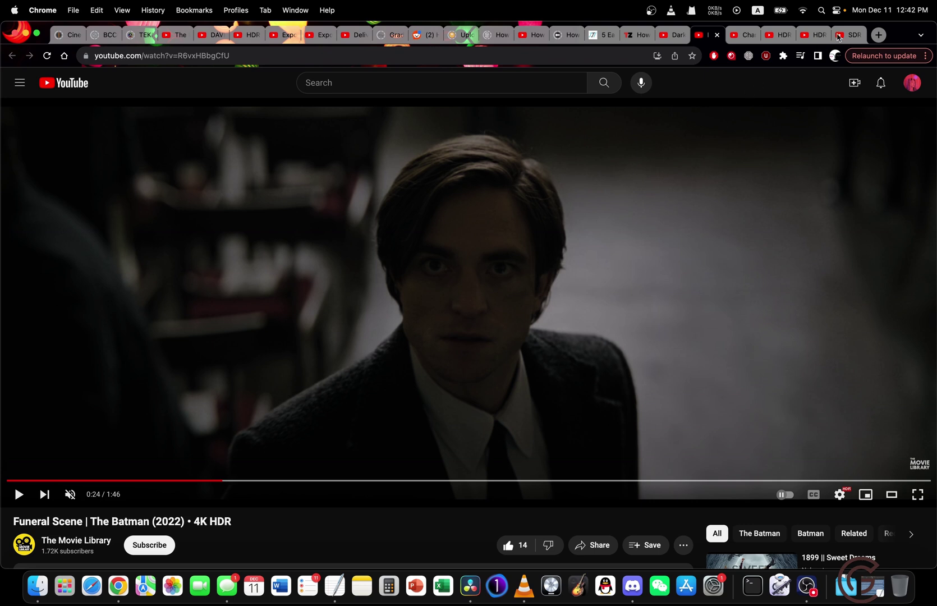
click(746, 34)
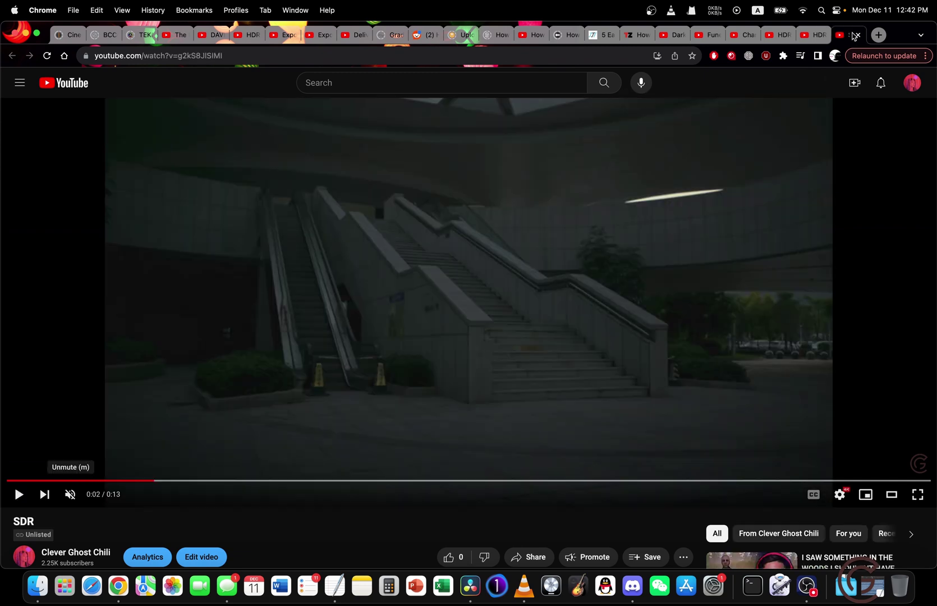
Play the unlisted SDR upload briefly, then pause it for comparison.
click(470, 314)
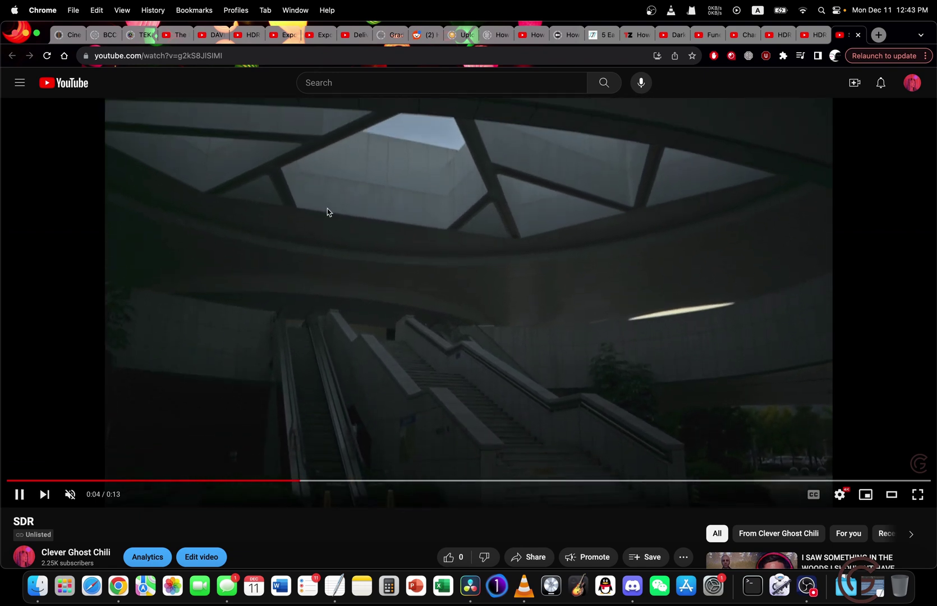
click(372, 252)
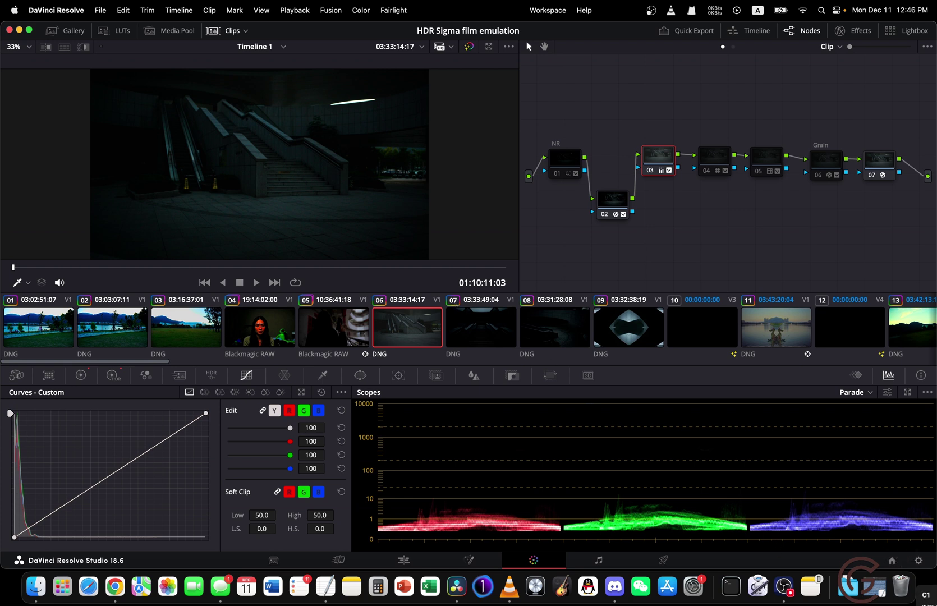
Open Project Settings and review the Color Management and Master Settings pages.
click(919, 561)
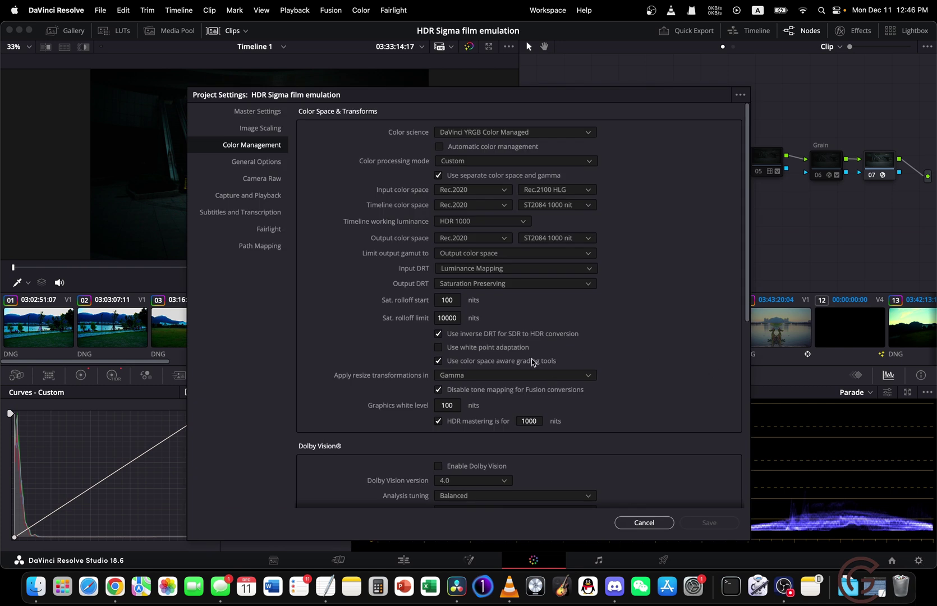
scroll(532, 362, down, 3)
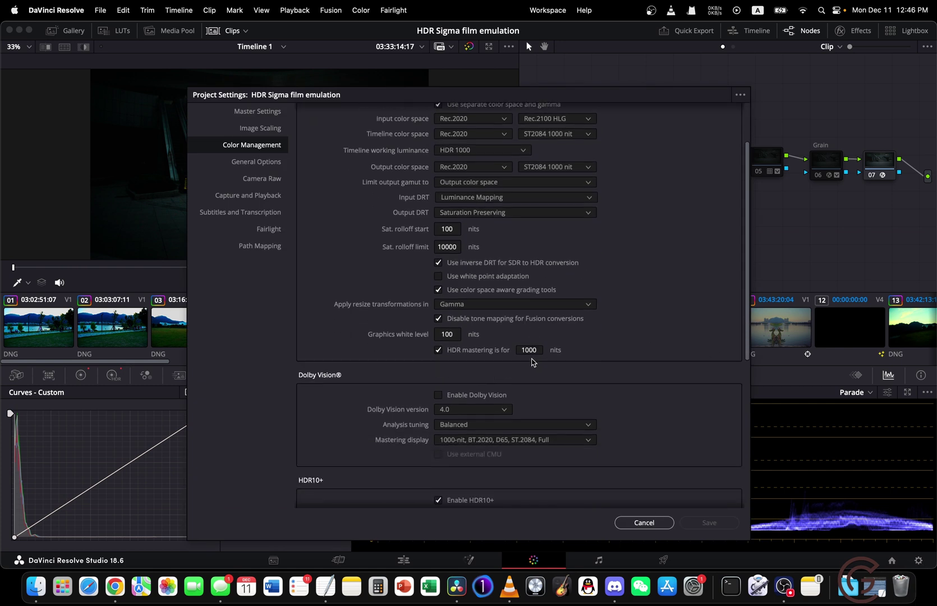
click(262, 111)
scroll(409, 331, down, 3)
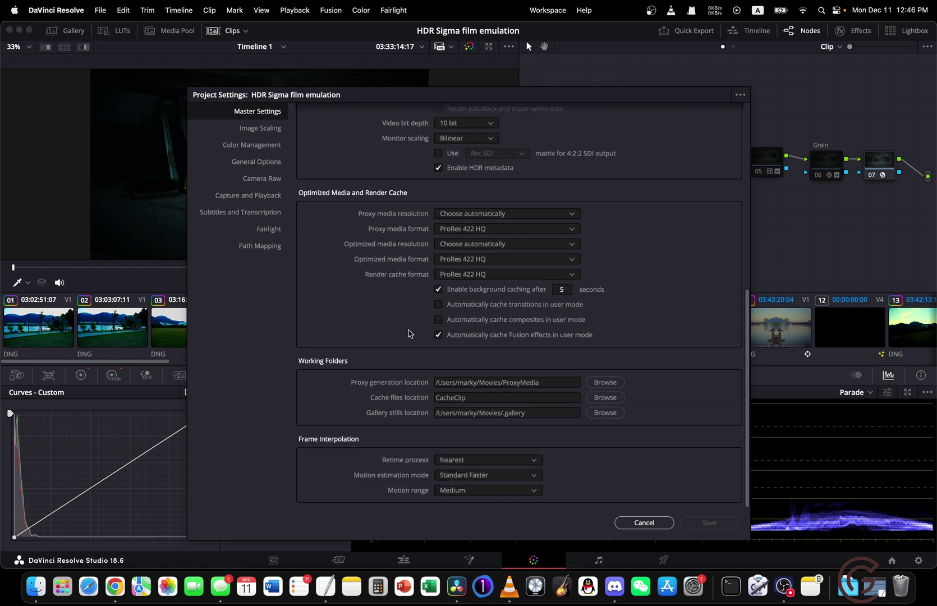
click(264, 144)
scroll(462, 381, down, 10)
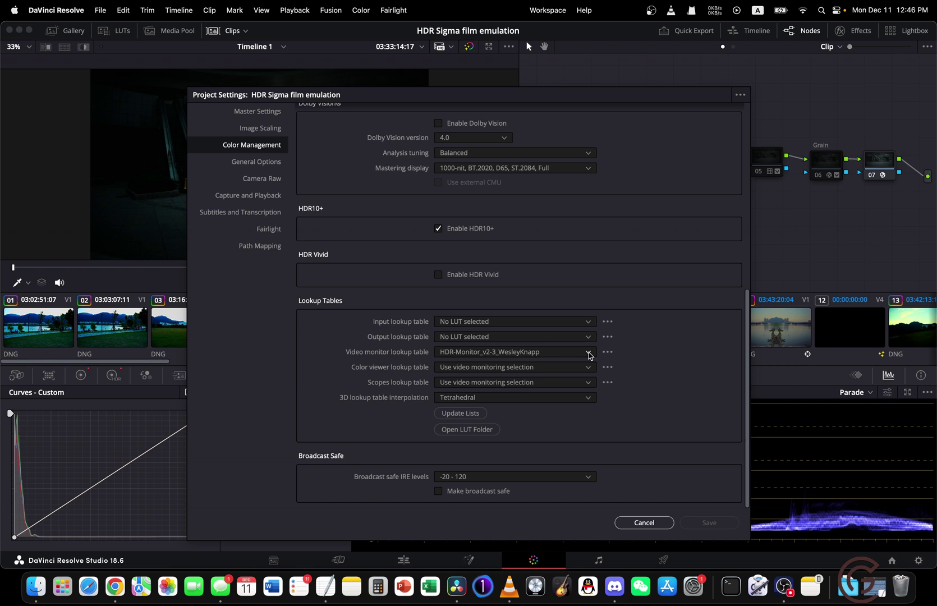
Check the Video monitor LUT list, keeping the current HDR monitor LUT.
click(609, 351)
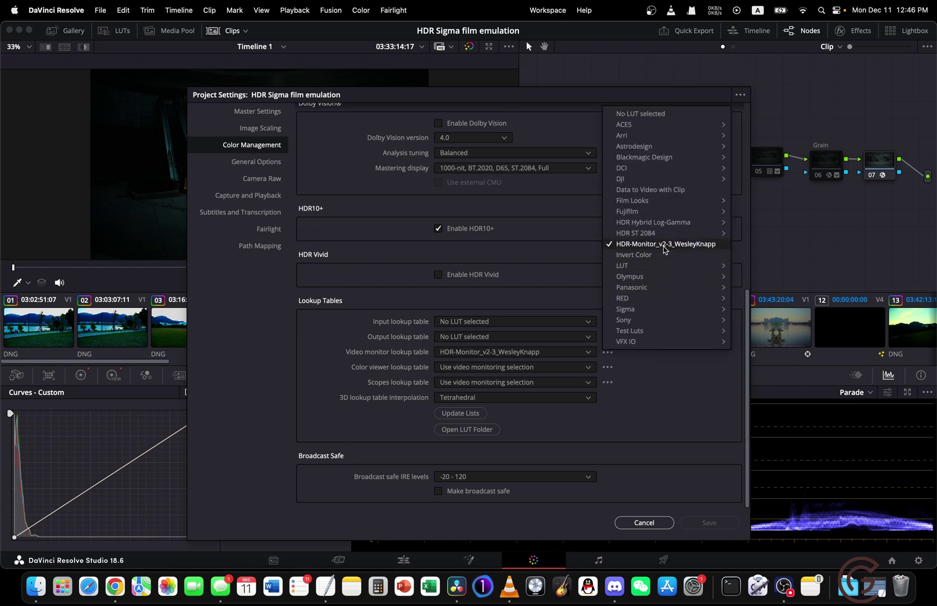
click(651, 384)
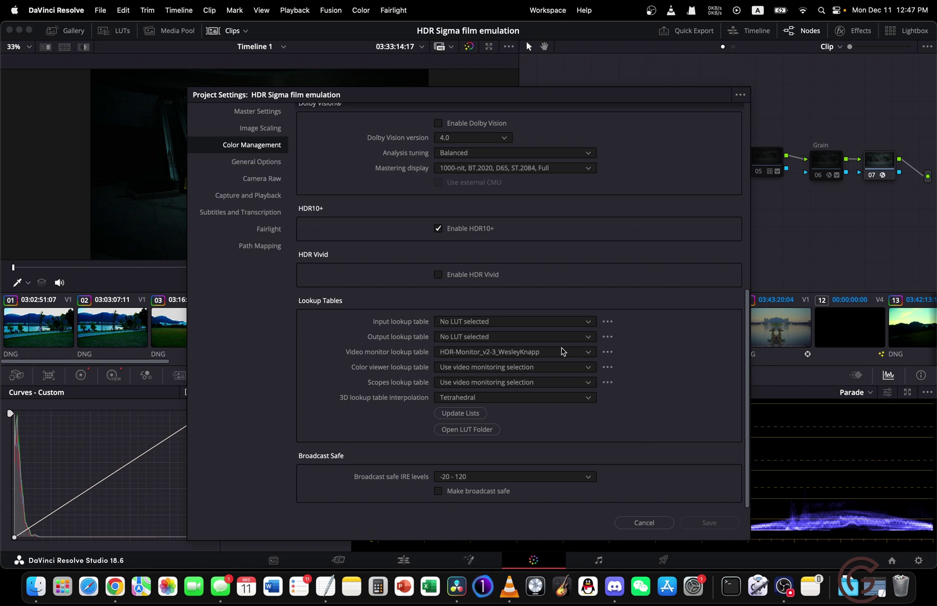
scroll(584, 367, up, 10)
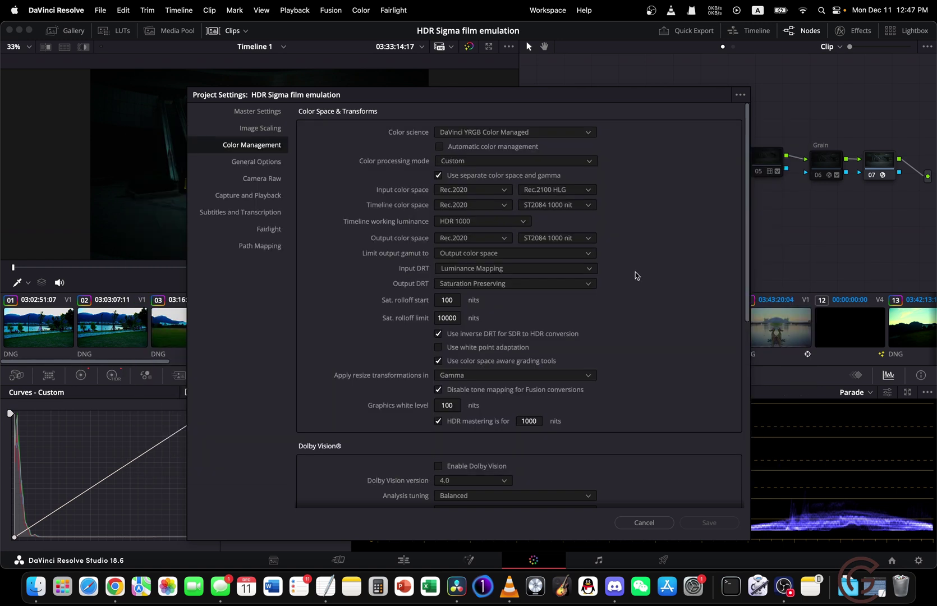
click(247, 111)
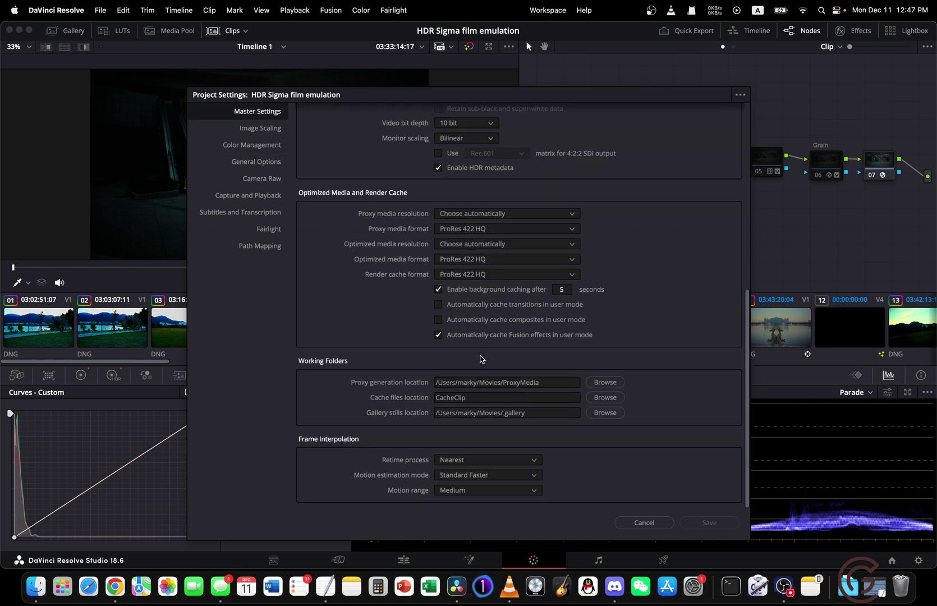
Keep the video monitoring bit depth at 10 bit in Master Settings.
scroll(485, 330, up, 10)
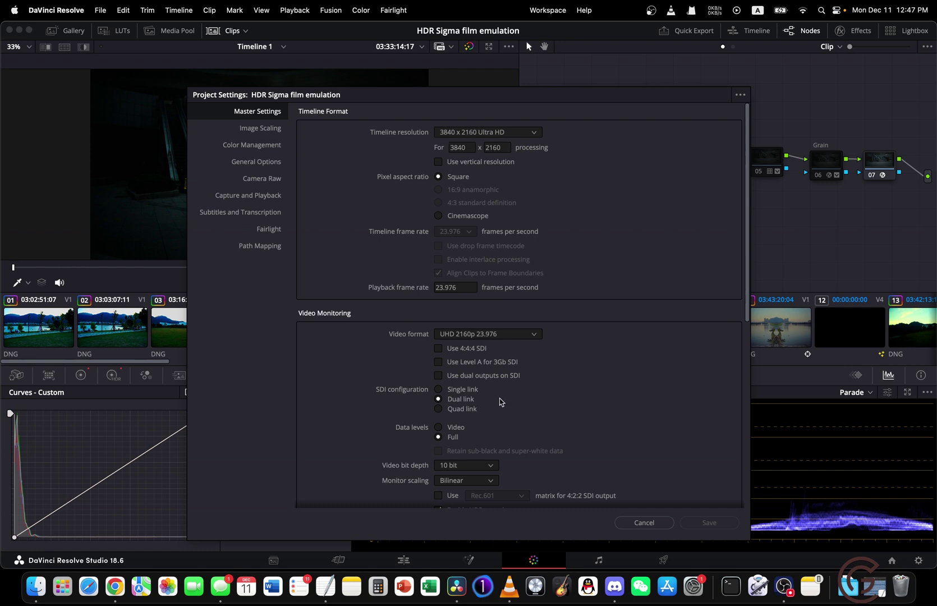
scroll(501, 402, down, 2)
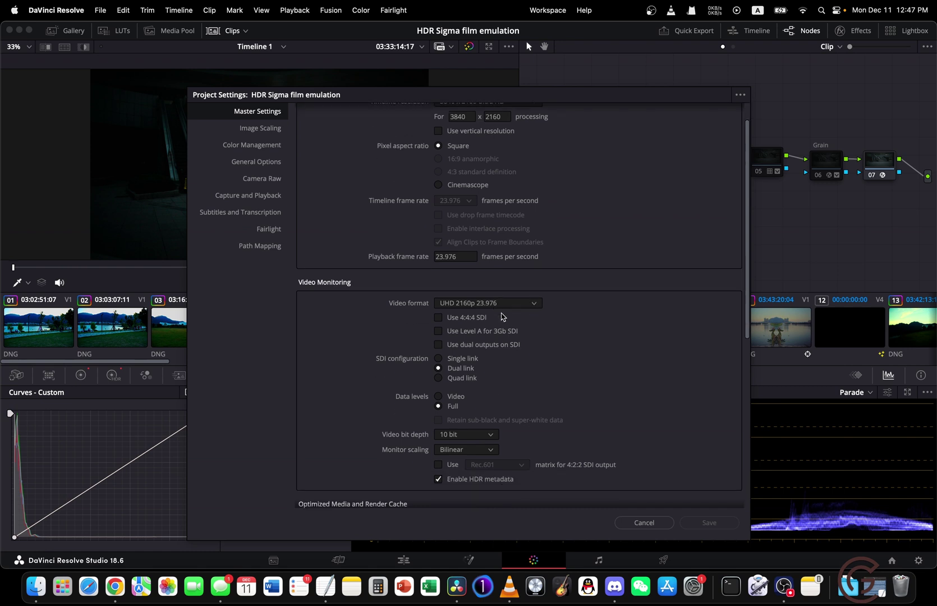
scroll(504, 376, down, 3)
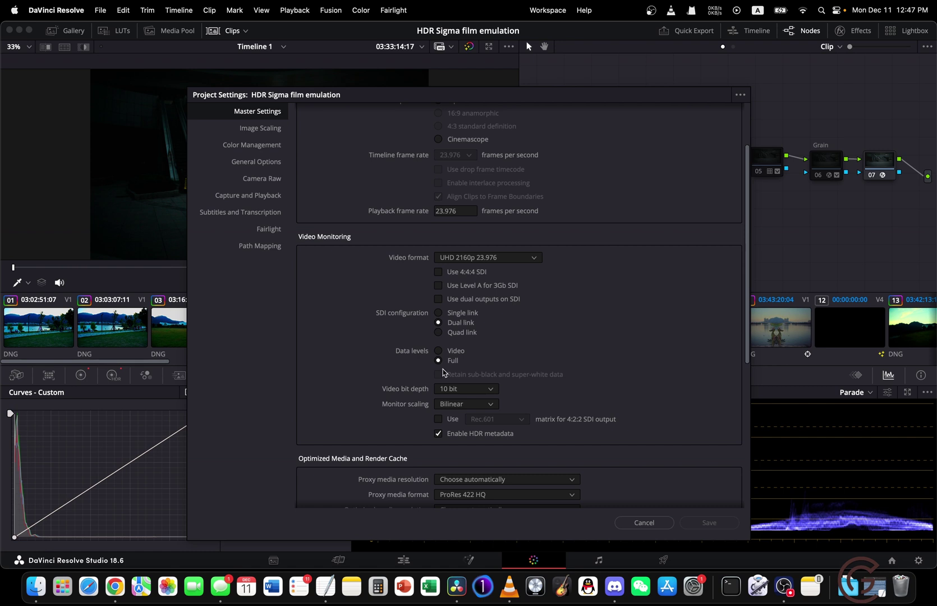
click(493, 392)
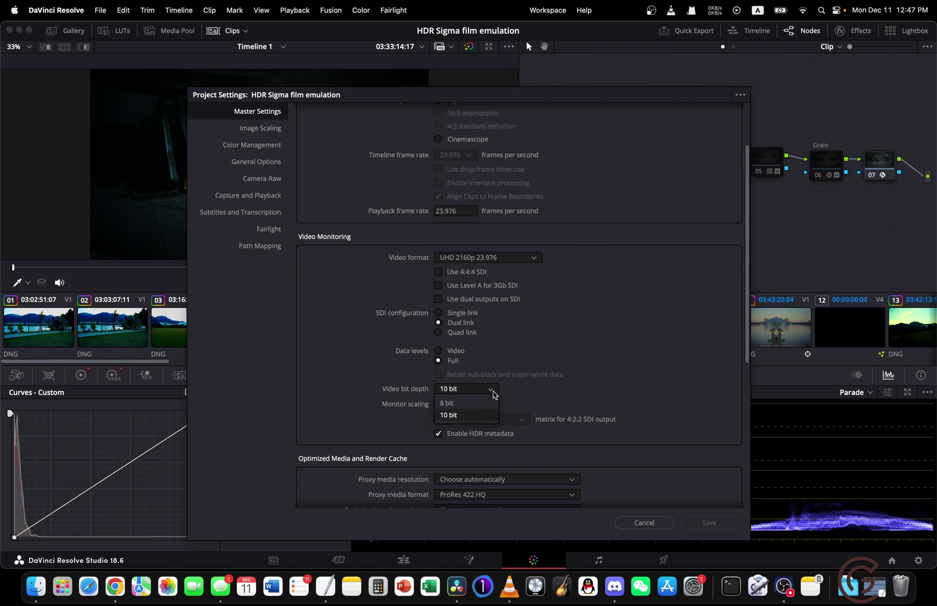
click(493, 395)
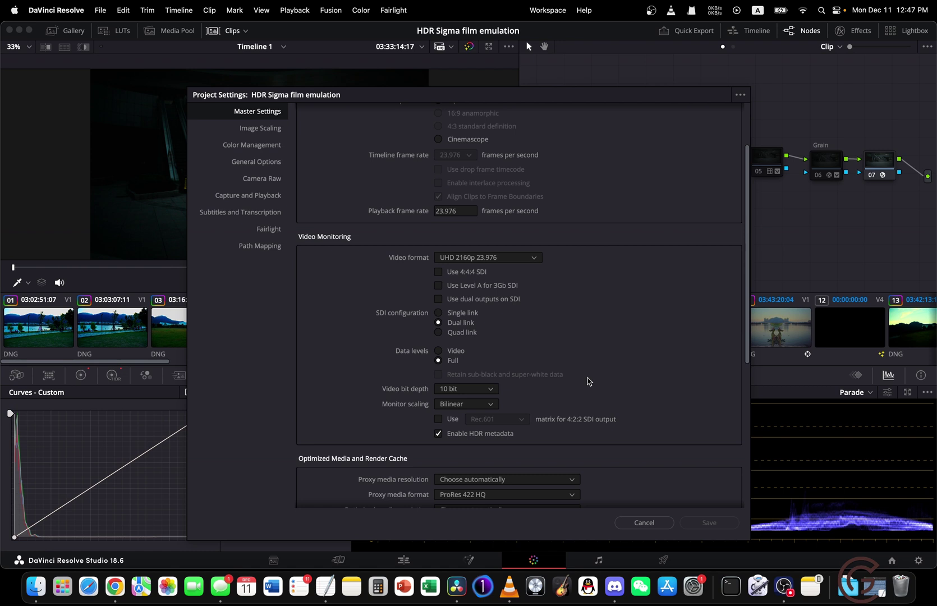
Review the Rec.2020 ST2084 1000 nit colour management, cancel without saving, and go to Deliver.
click(258, 145)
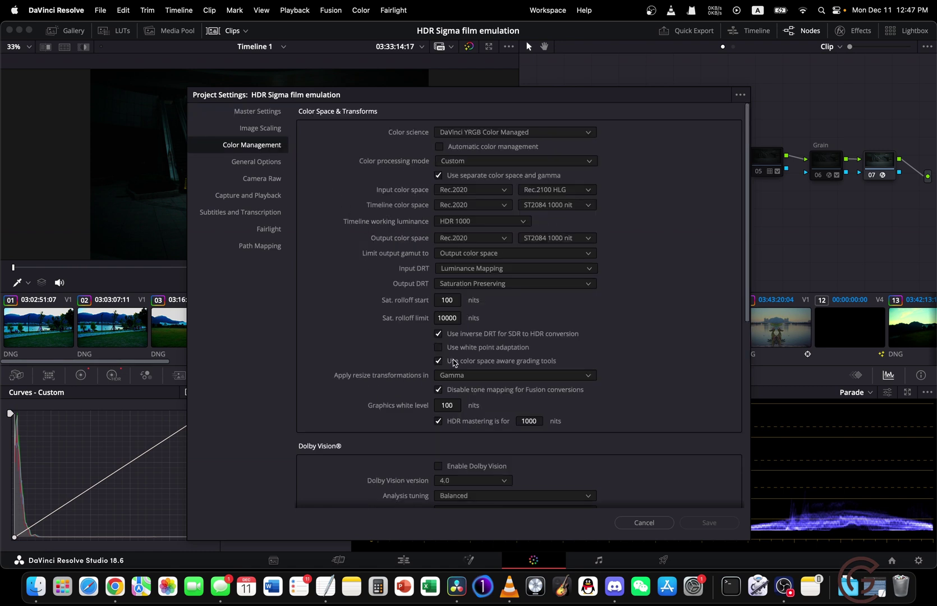
scroll(453, 362, down, 5)
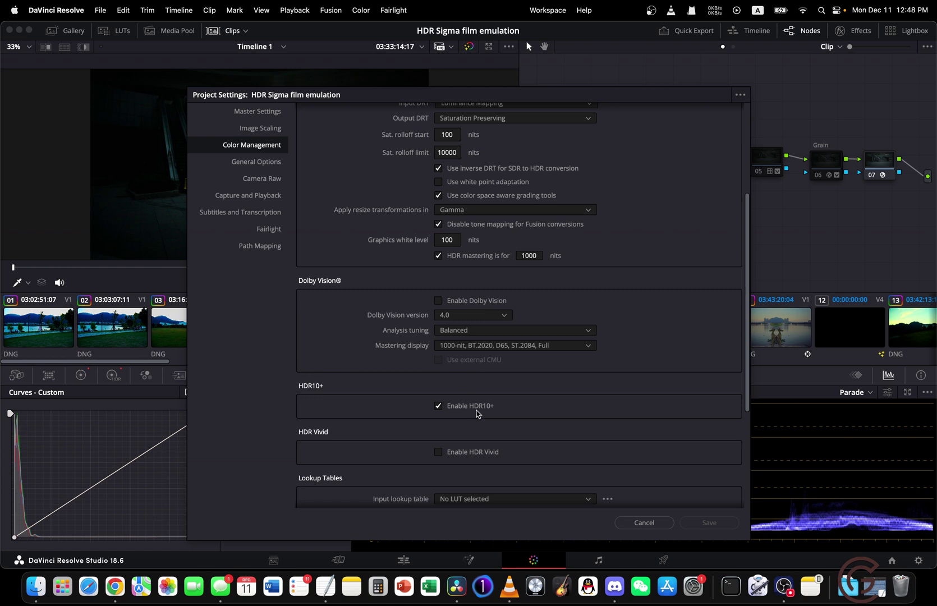
click(644, 522)
click(663, 561)
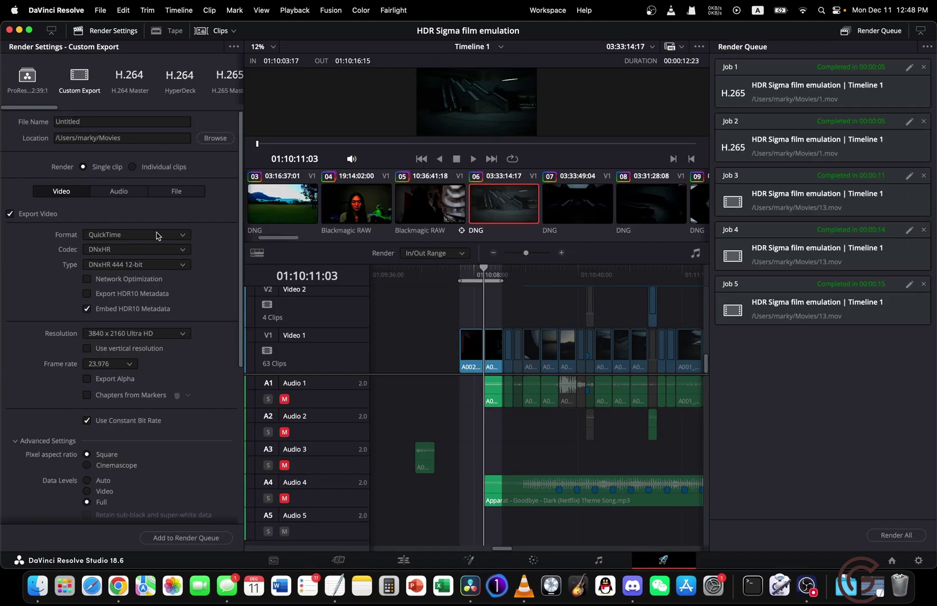
click(170, 250)
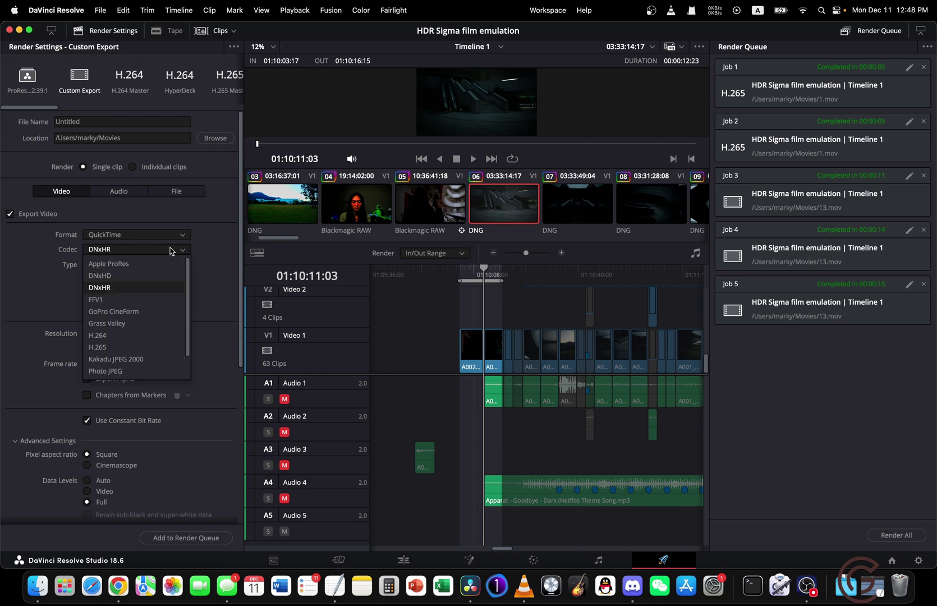
click(203, 278)
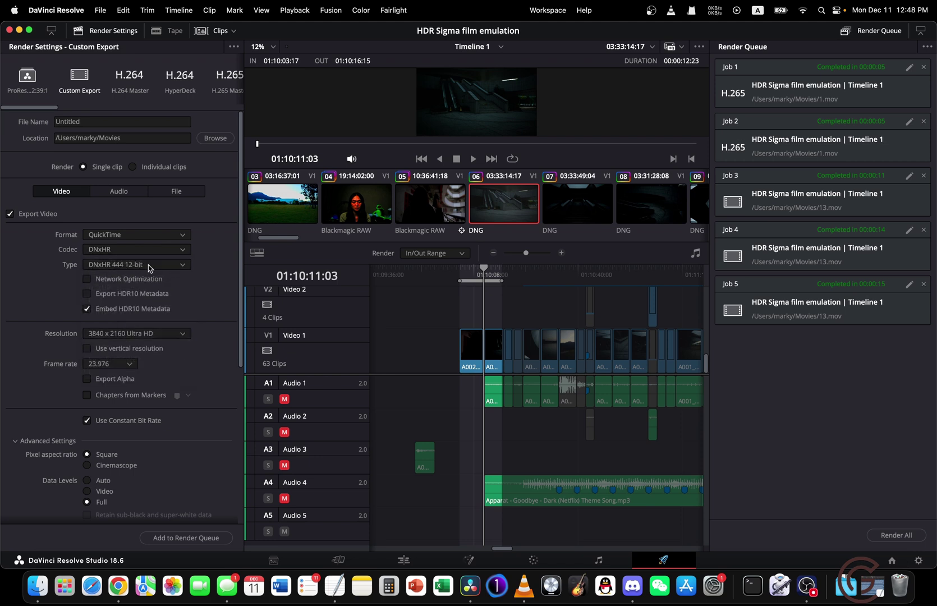
click(160, 266)
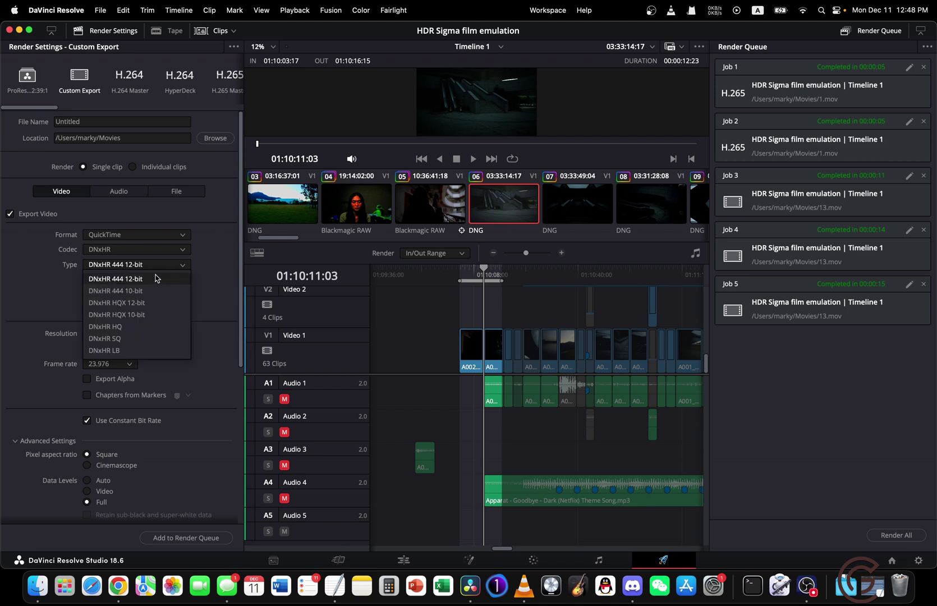
click(224, 279)
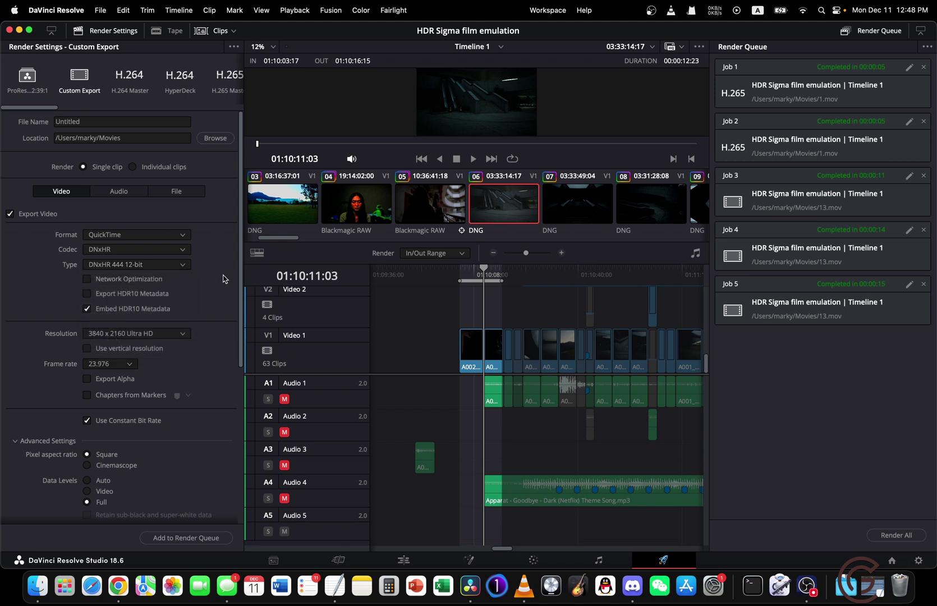
click(86, 308)
scroll(222, 354, down, 8)
scroll(194, 394, down, 2)
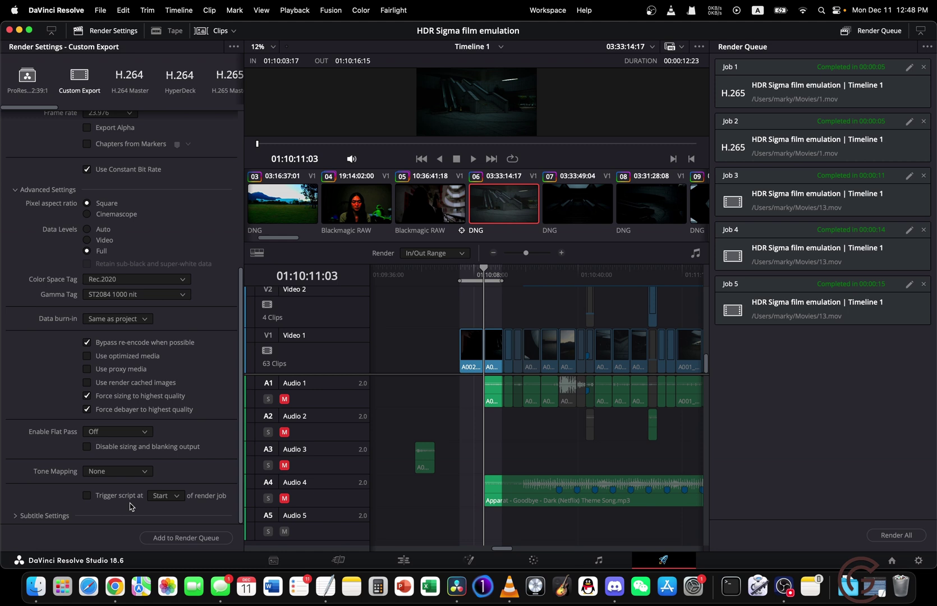
click(543, 565)
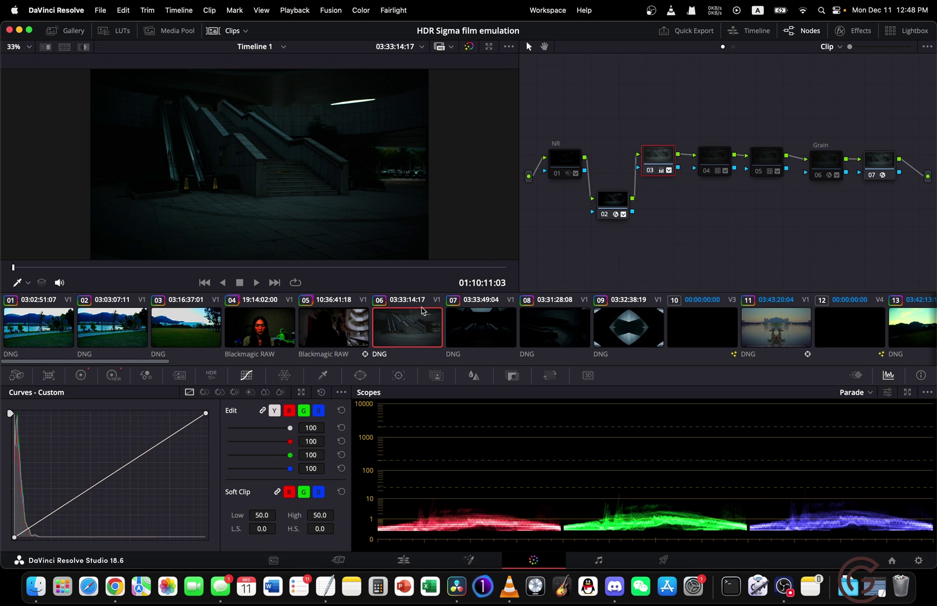
Show clip 06's Camera Raw settings and switch node 02 to HDR Mode.
click(18, 375)
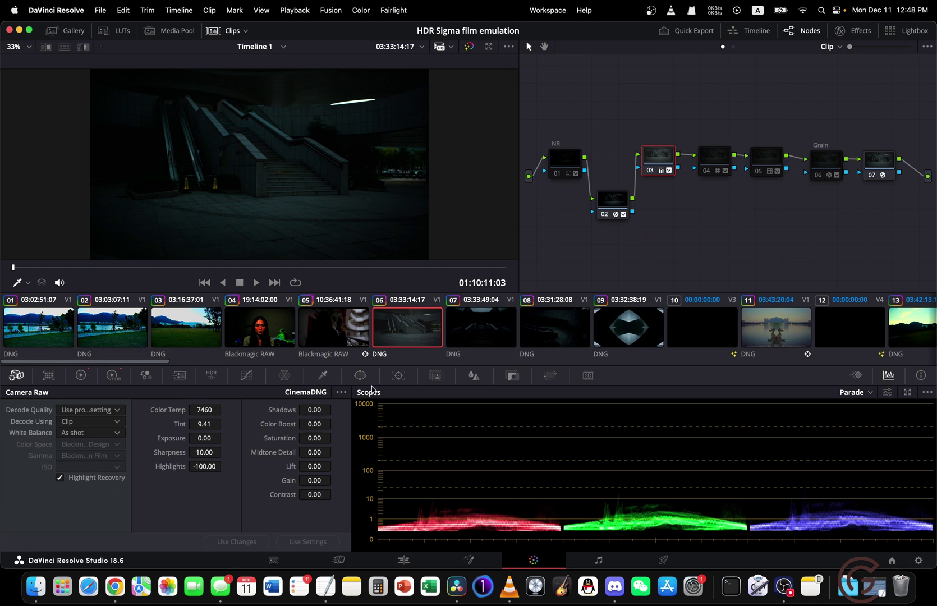
right_click(615, 201)
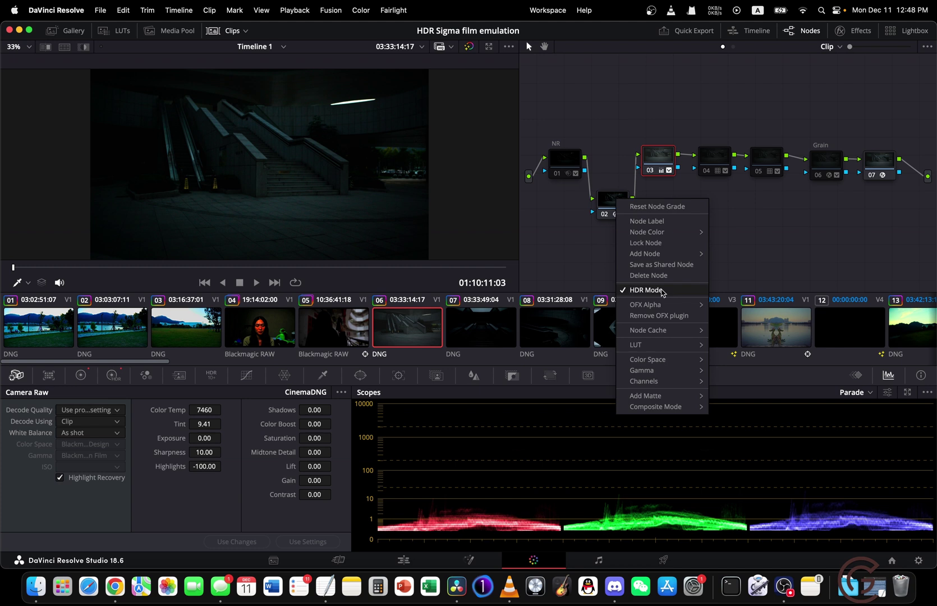
click(753, 210)
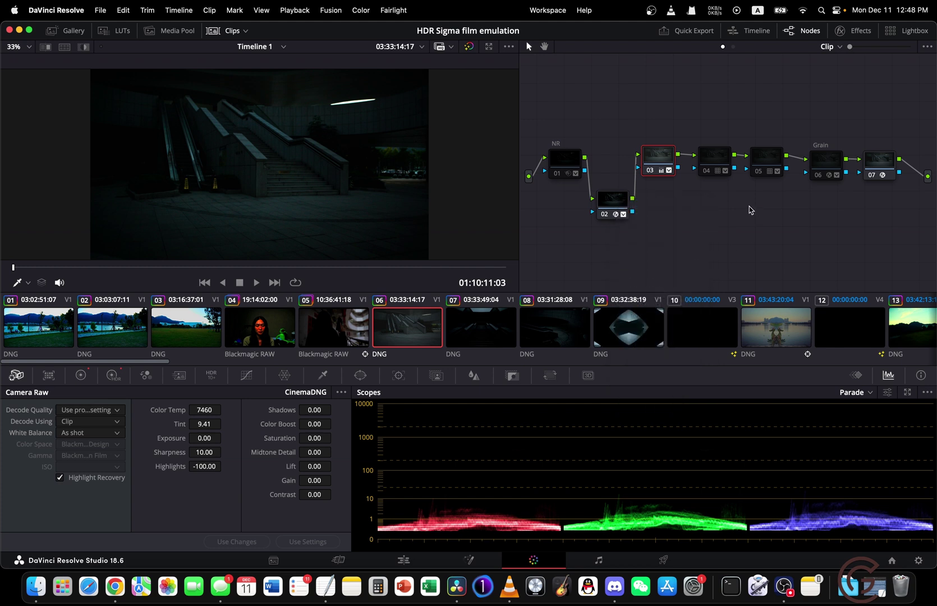
right_click(605, 206)
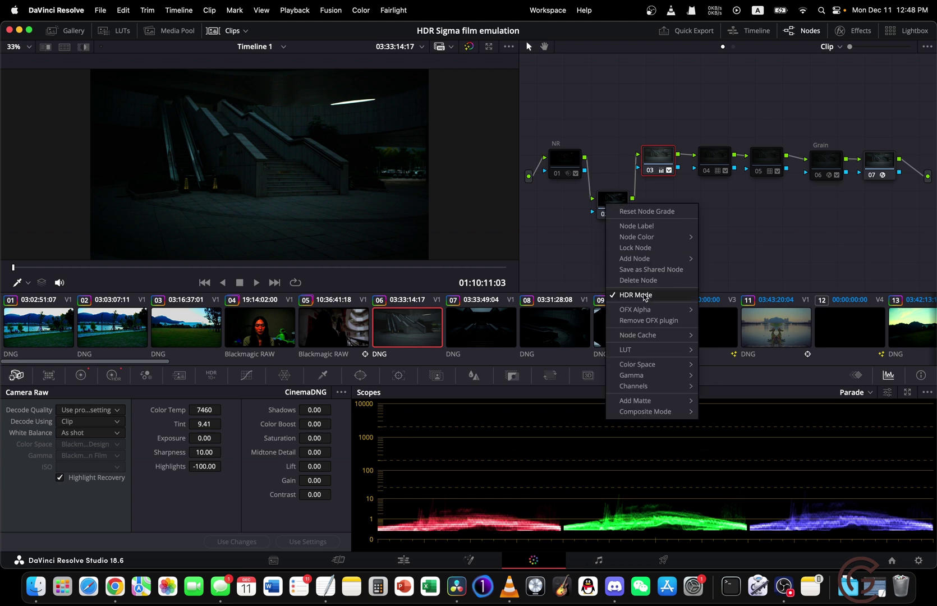
click(644, 296)
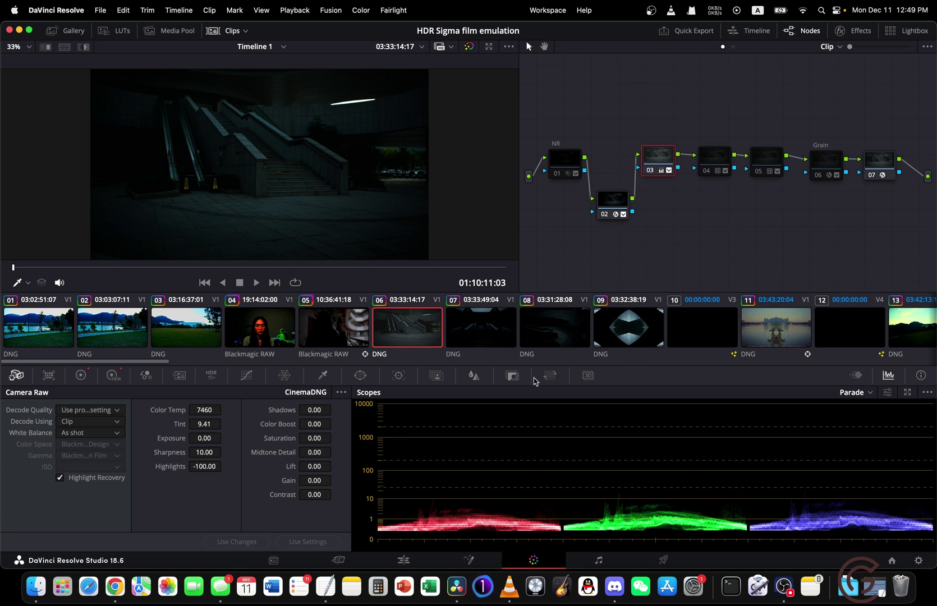
Bring up the paused SDR YouTube upload, then open Finder on the Movies folder.
click(124, 584)
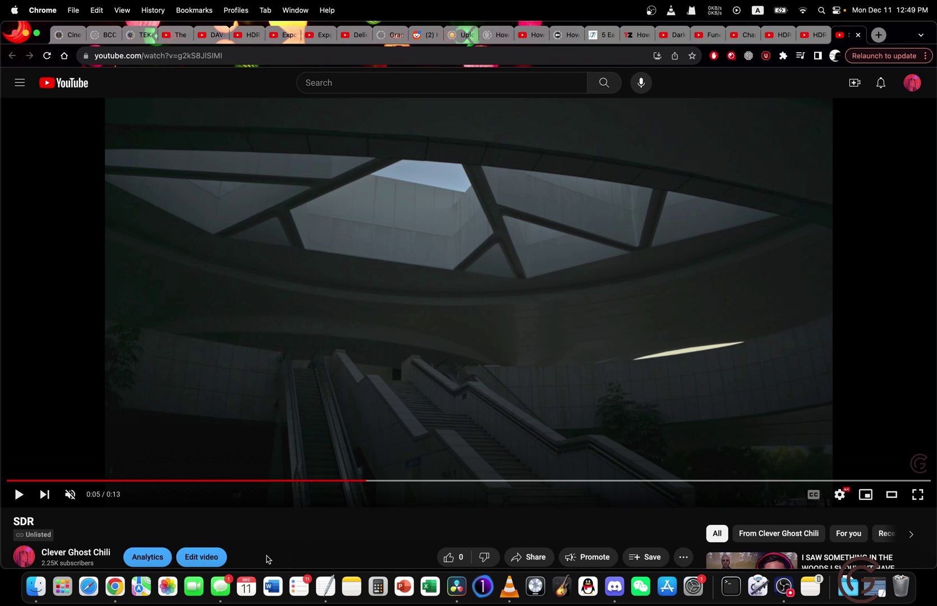
click(36, 587)
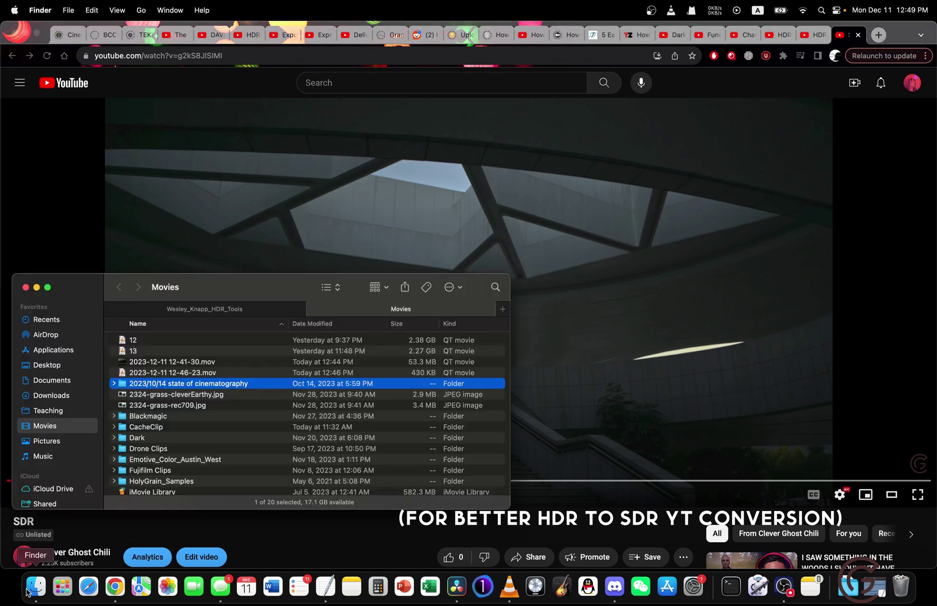
Look inside the HDR tools folder within Movies.
click(207, 310)
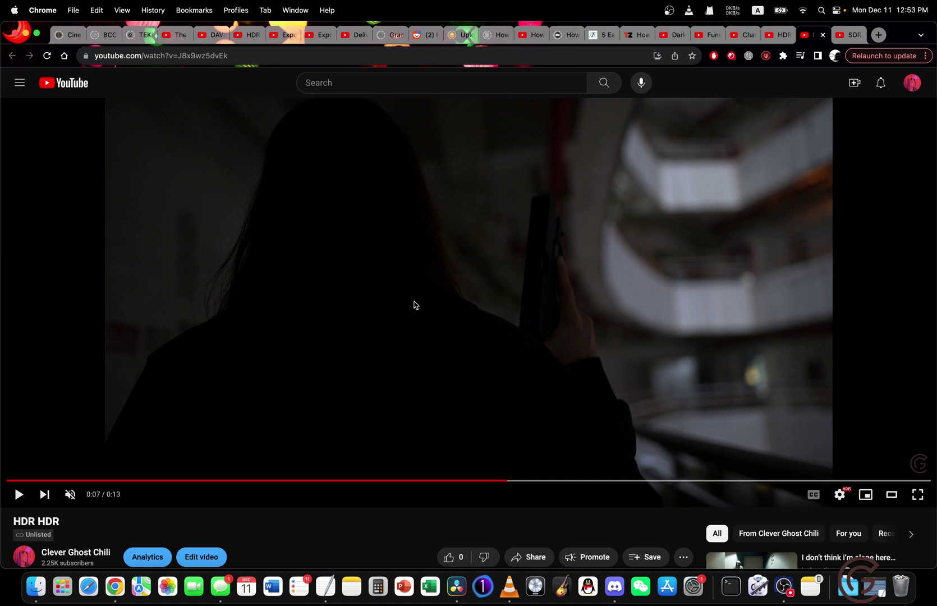
Play the 'HDR HDR' upload briefly, pausing at 0:08, then open Discord's grand-guignol channel.
click(415, 306)
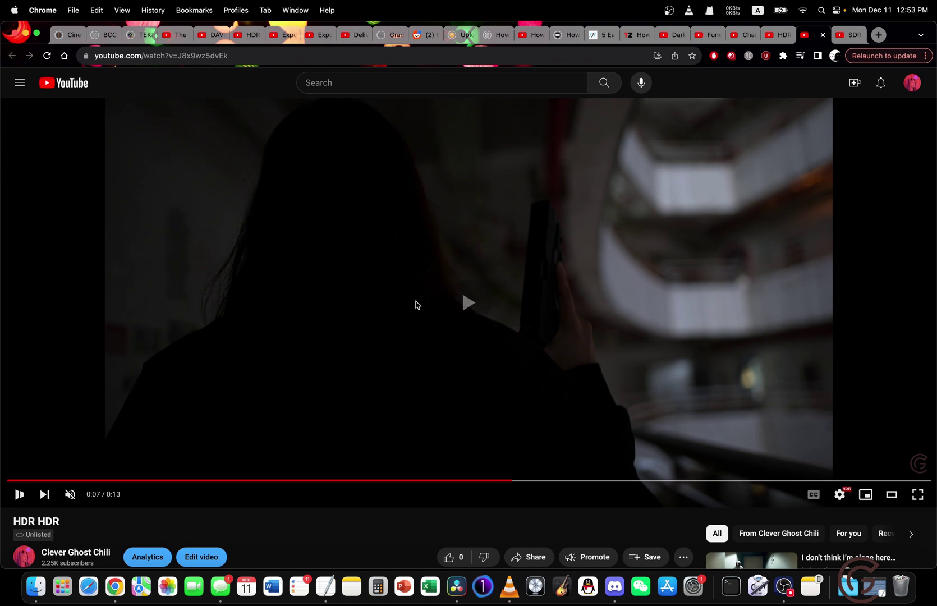
click(423, 299)
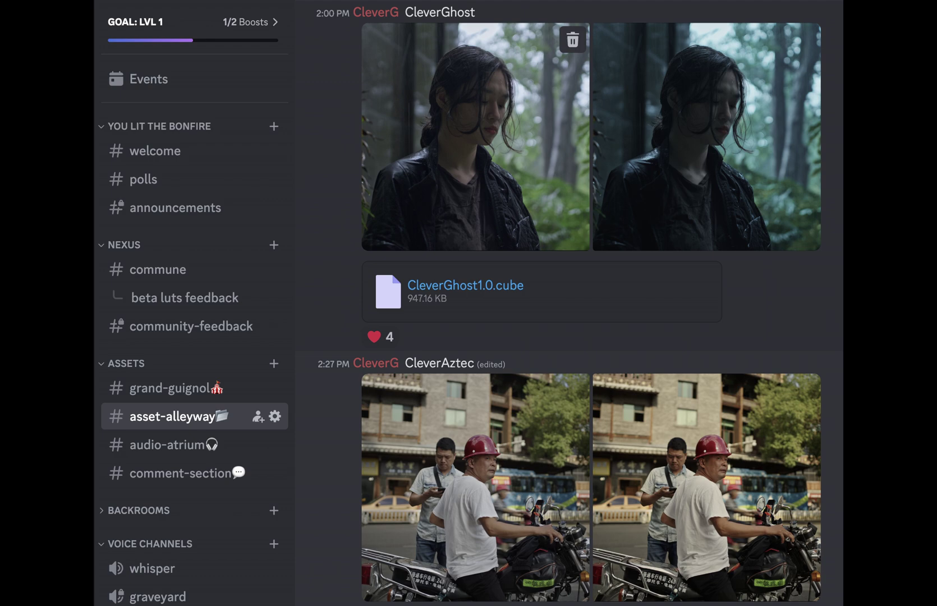
click(168, 388)
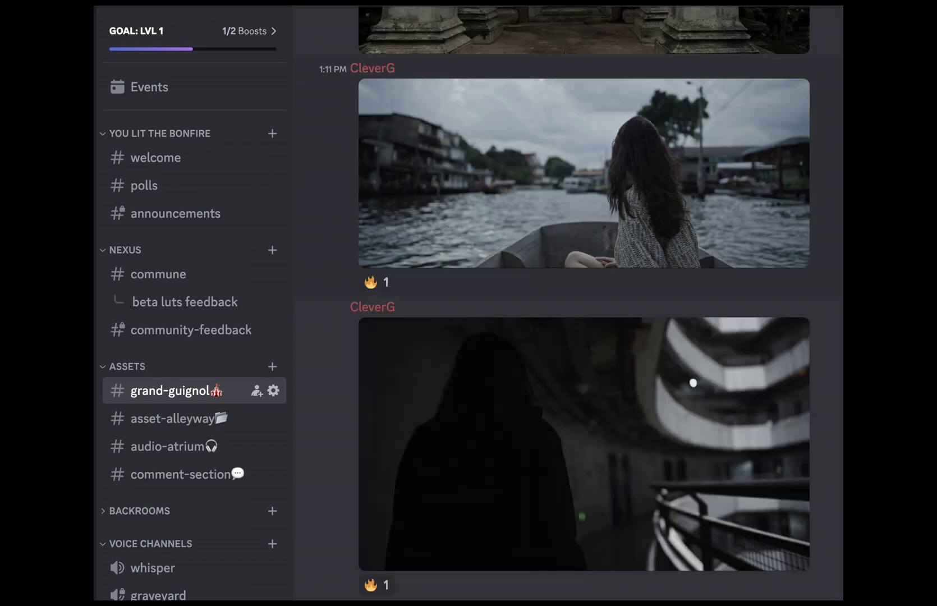